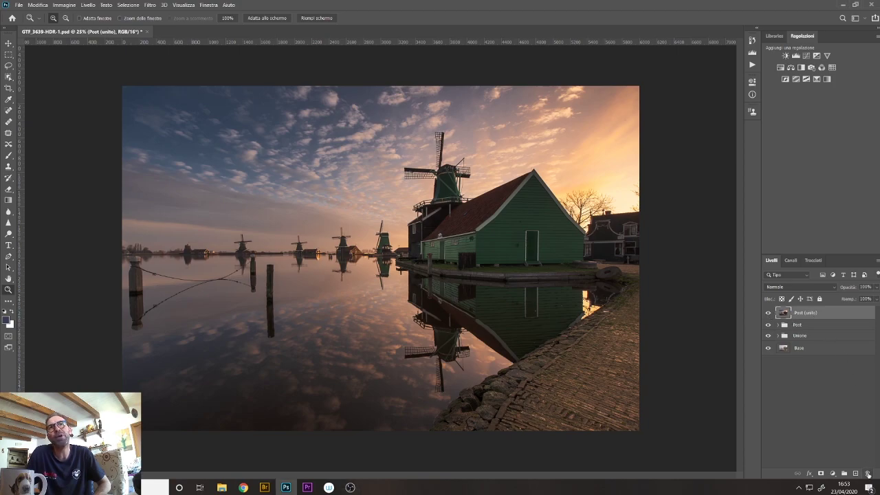
Delete the old Post (unito) layer and stamp all layers into a new merged layer named Orton.
click(825, 362)
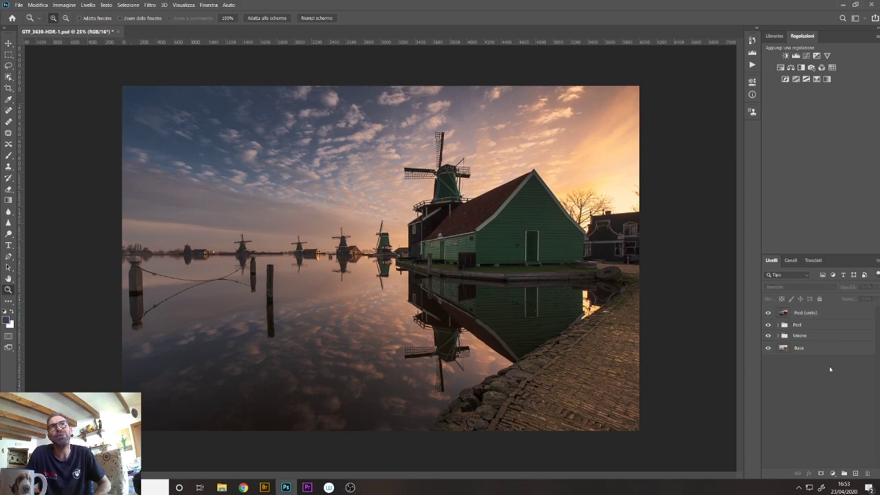
drag(814, 313, 867, 473)
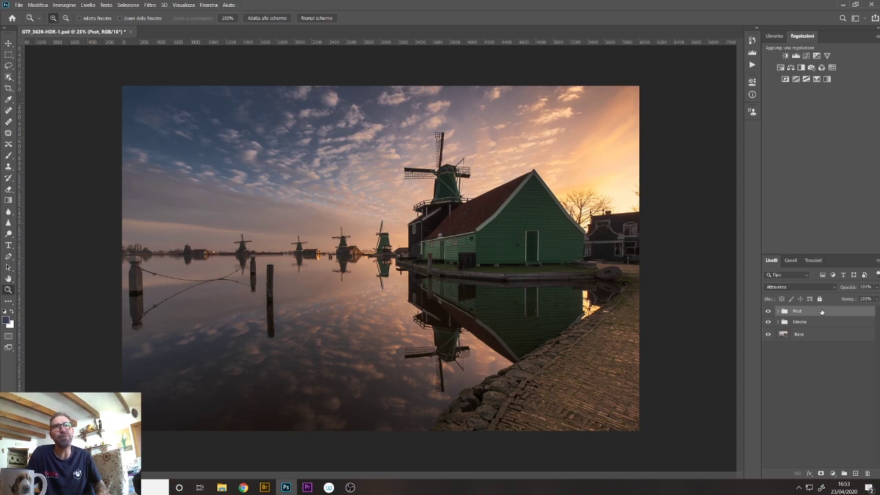
shift+click(825, 338)
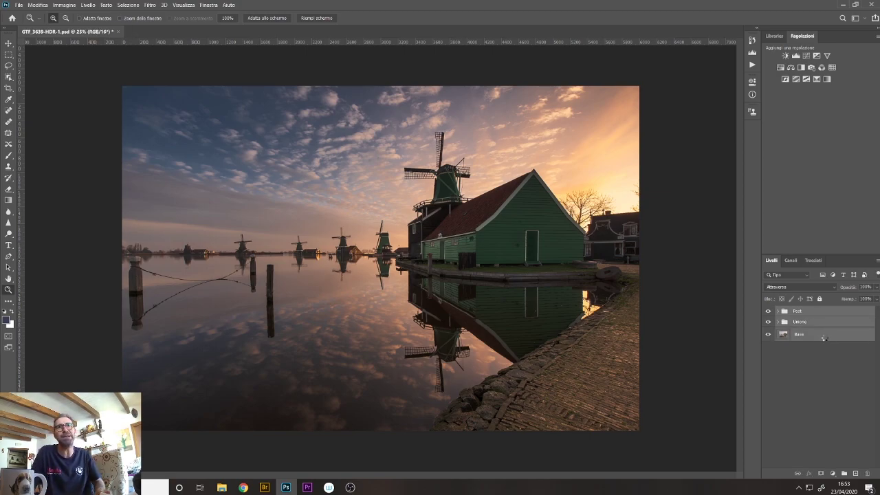
key(ctrl+alt+e)
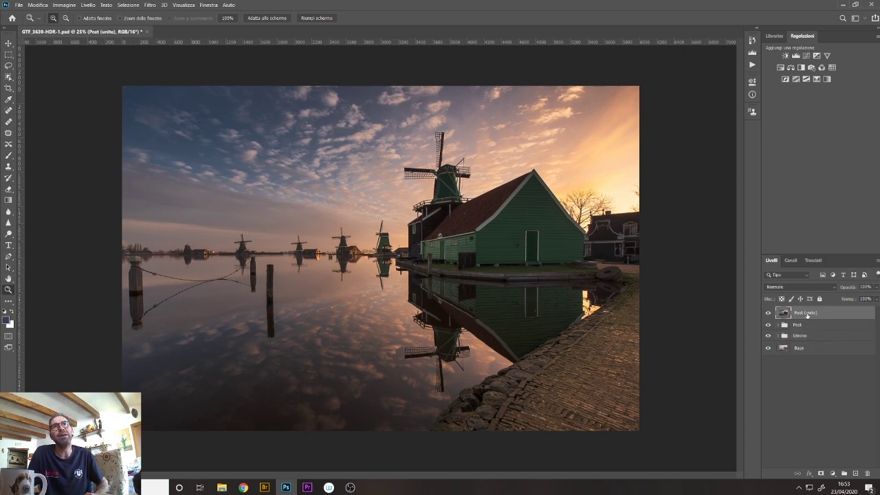
double_click(805, 313)
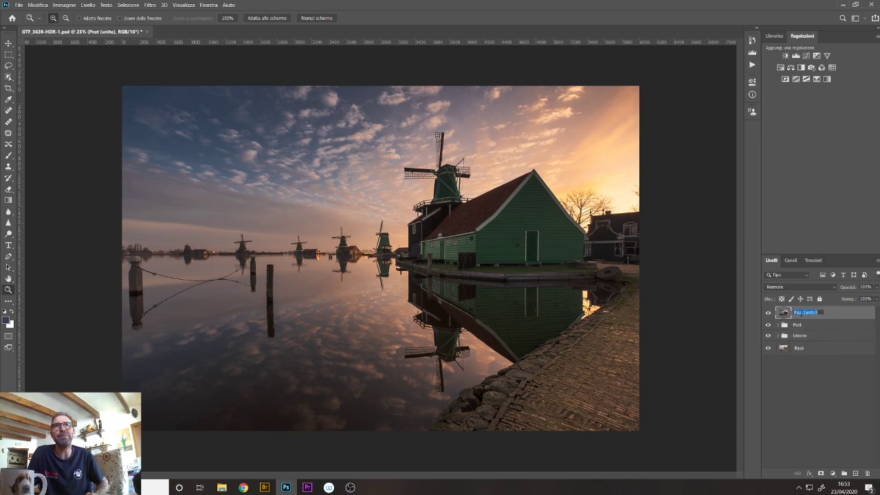
key(BackSpace)
text(Orton)
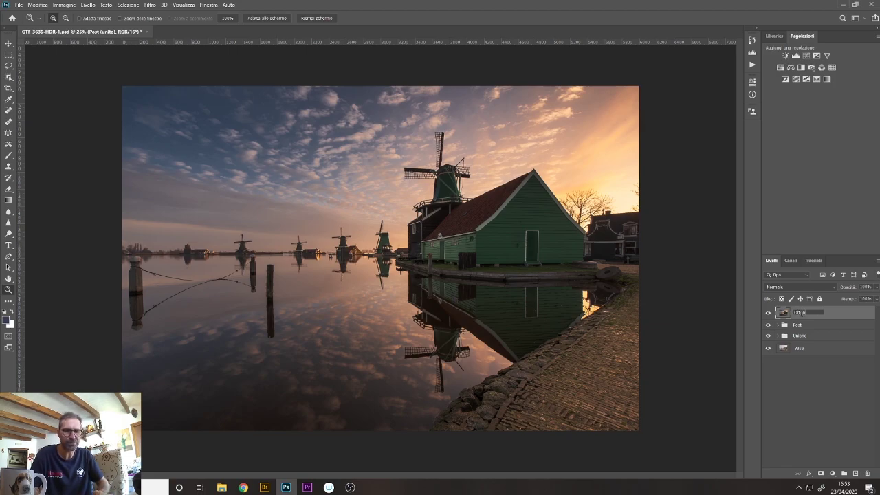
key(Return)
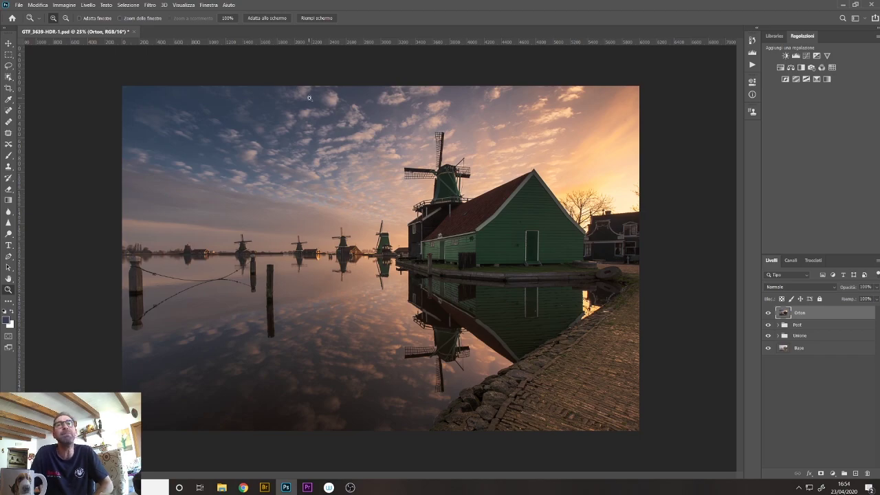
Blur the Orton layer with Controllo sfocatura (Gaussian Blur) at a 22,2-pixel radius.
click(150, 4)
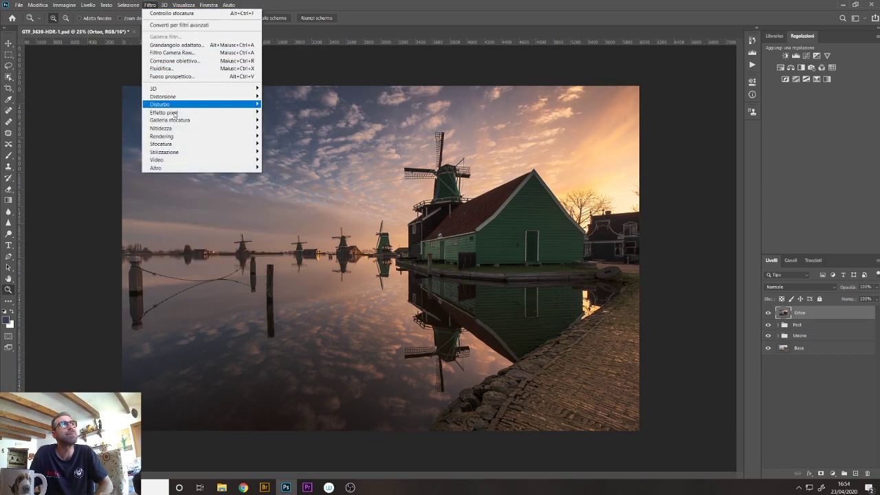
mouse_move(165, 144)
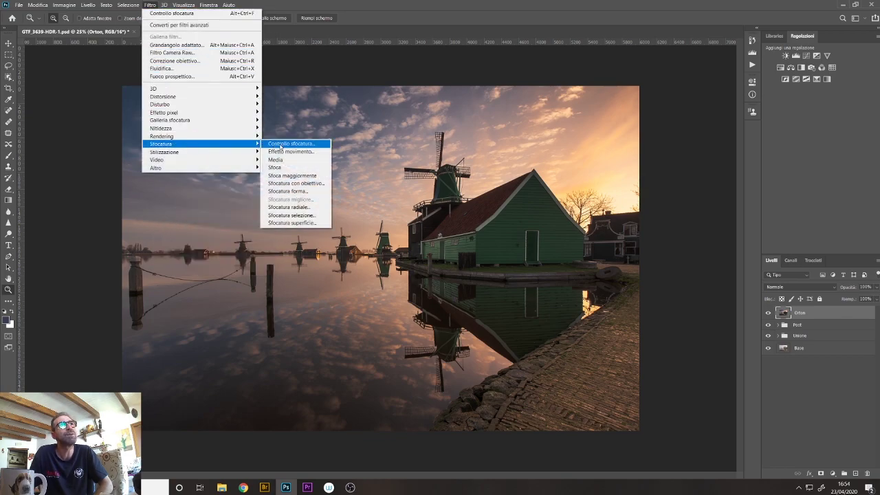
click(283, 145)
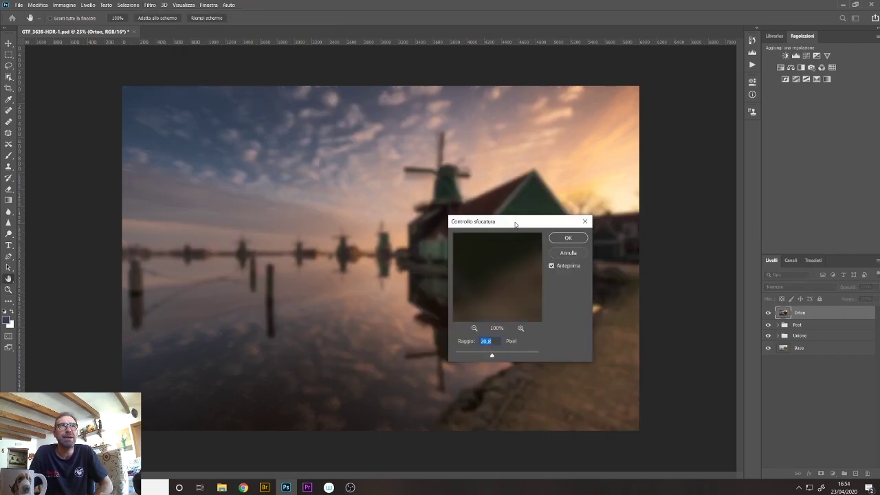
drag(516, 224, 395, 170)
mouse_move(372, 301)
mouse_down()
mouse_move(392, 300)
mouse_move(381, 301)
mouse_up()
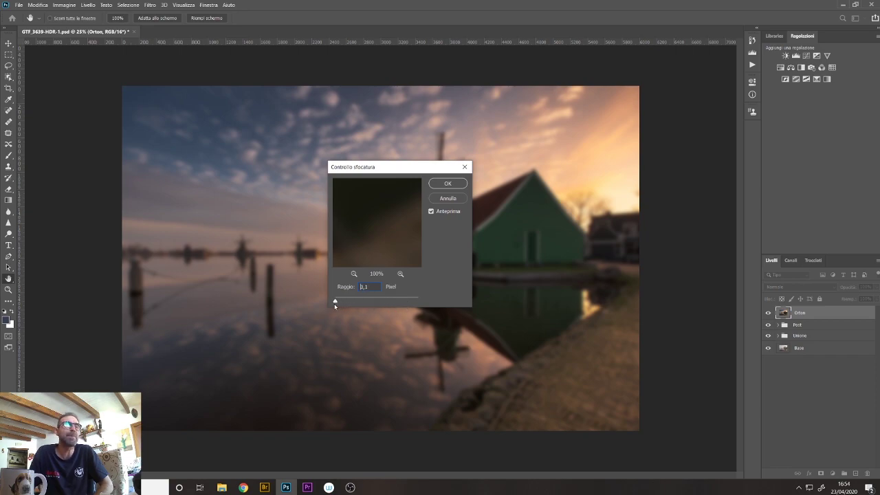
mouse_move(334, 302)
mouse_down()
mouse_move(364, 302)
mouse_move(348, 302)
mouse_up()
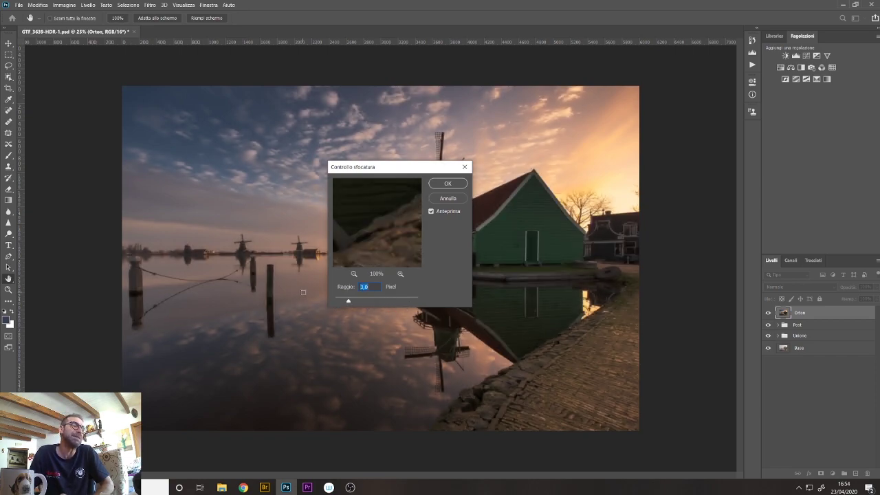
drag(347, 303, 355, 302)
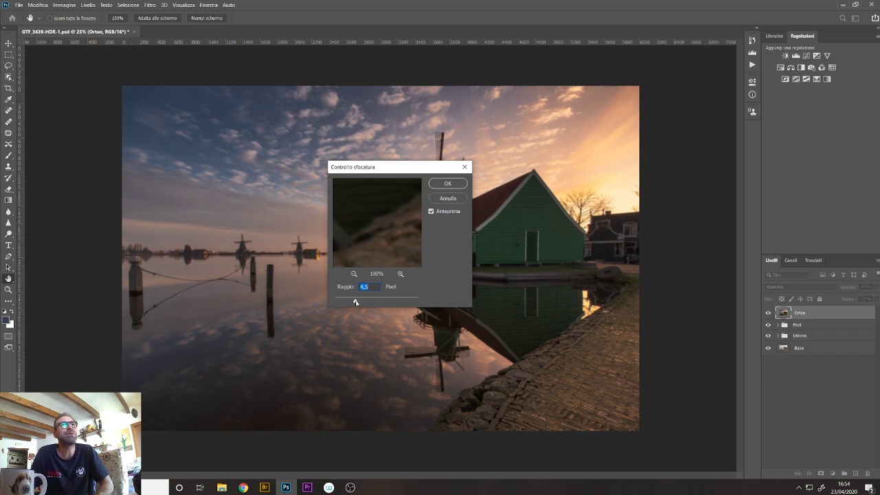
drag(355, 302, 379, 302)
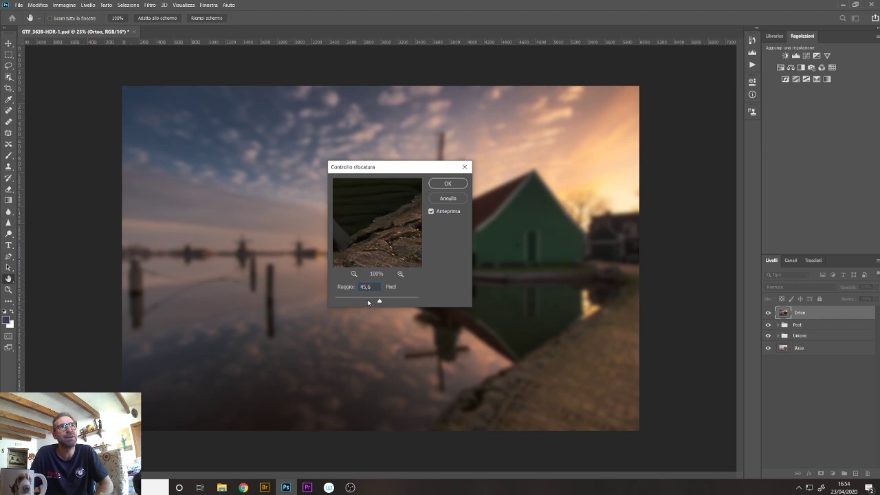
drag(367, 302, 373, 303)
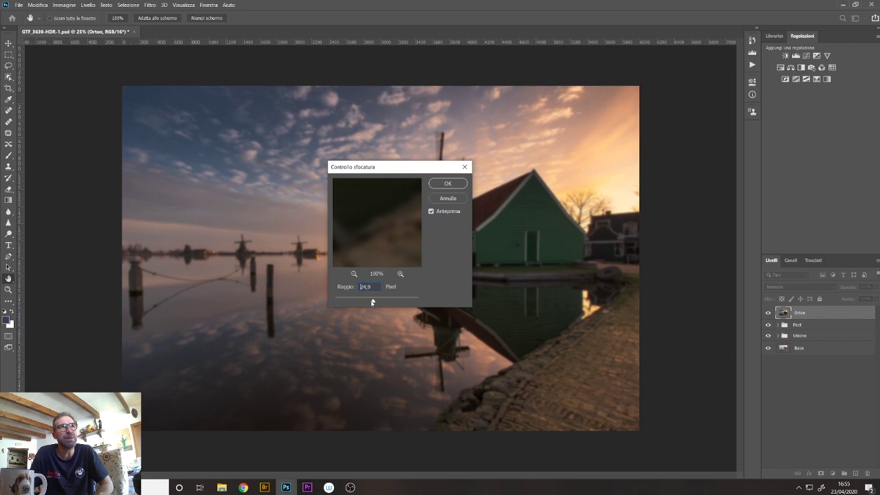
drag(371, 302, 367, 302)
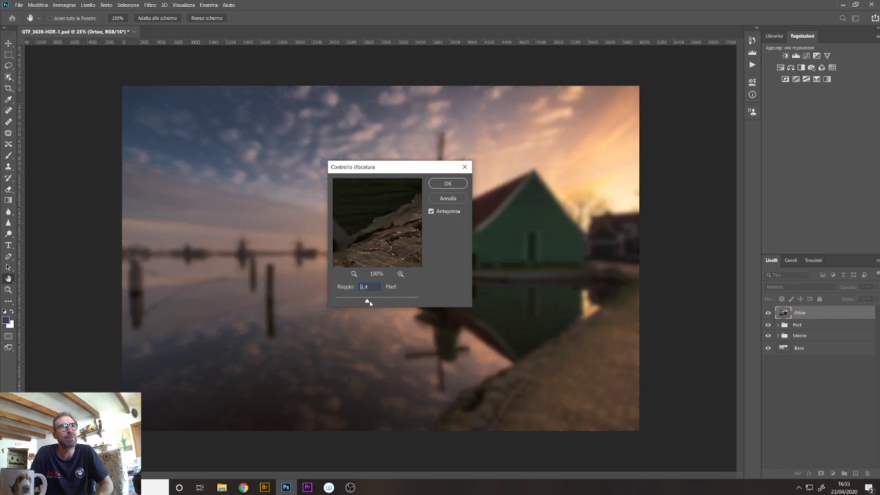
click(372, 300)
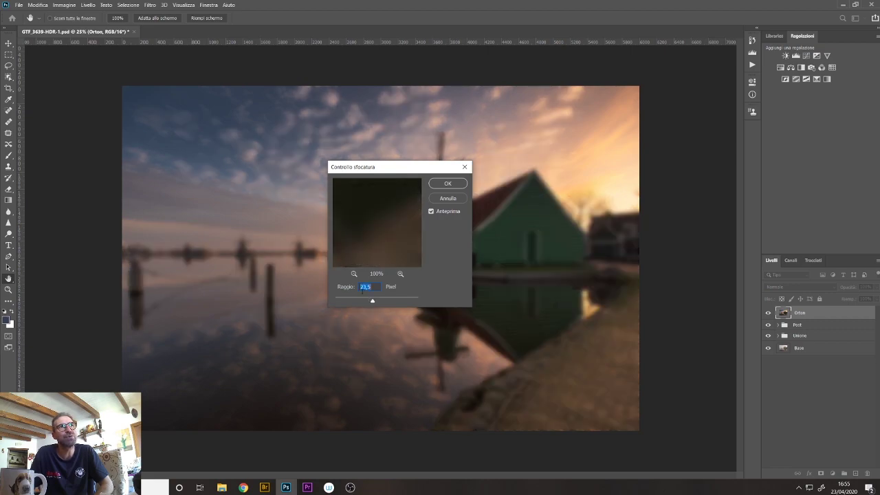
click(372, 302)
click(448, 184)
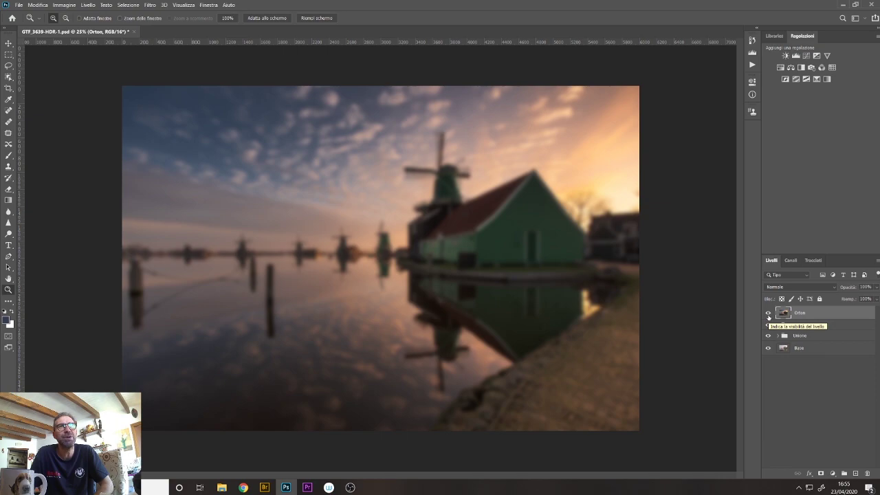
click(768, 315)
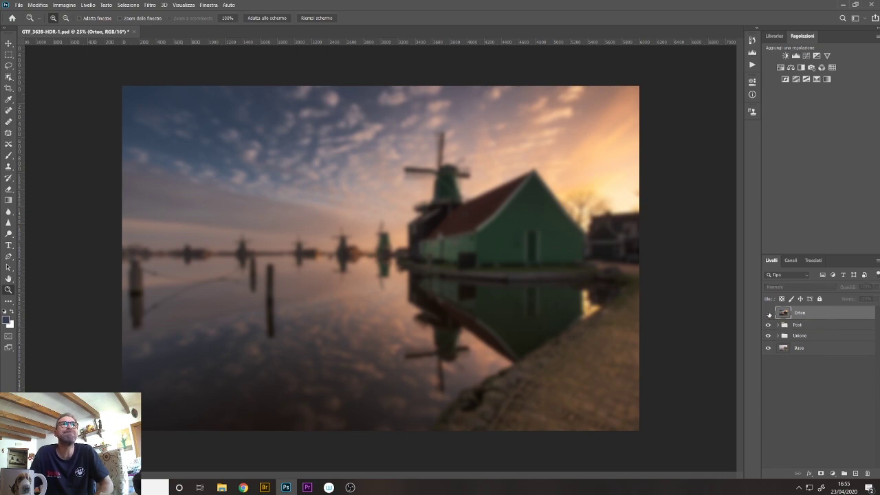
click(768, 314)
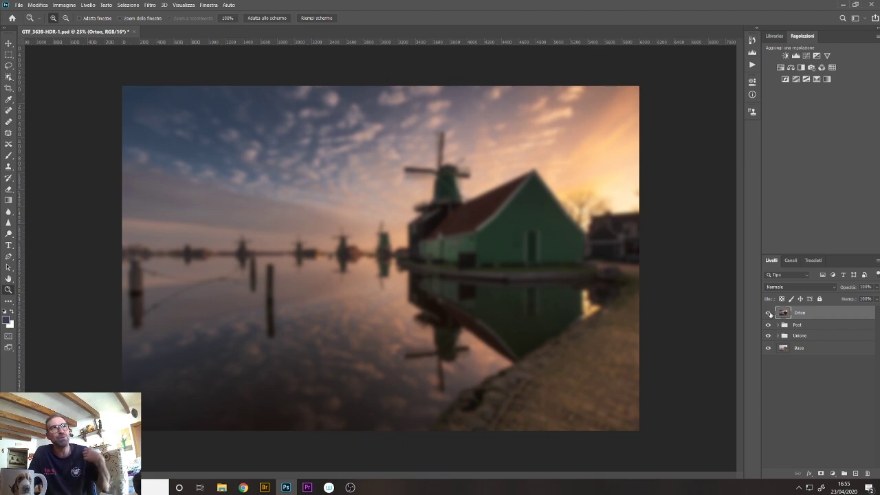
click(768, 313)
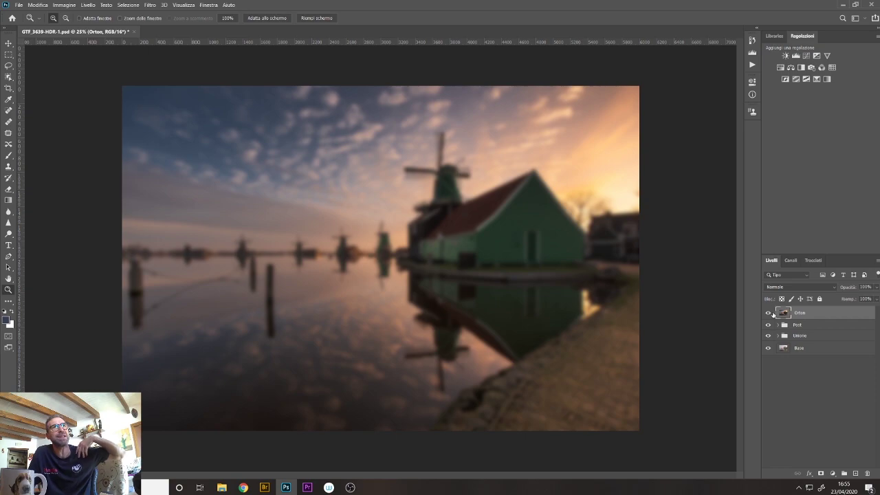
click(768, 313)
click(768, 313)
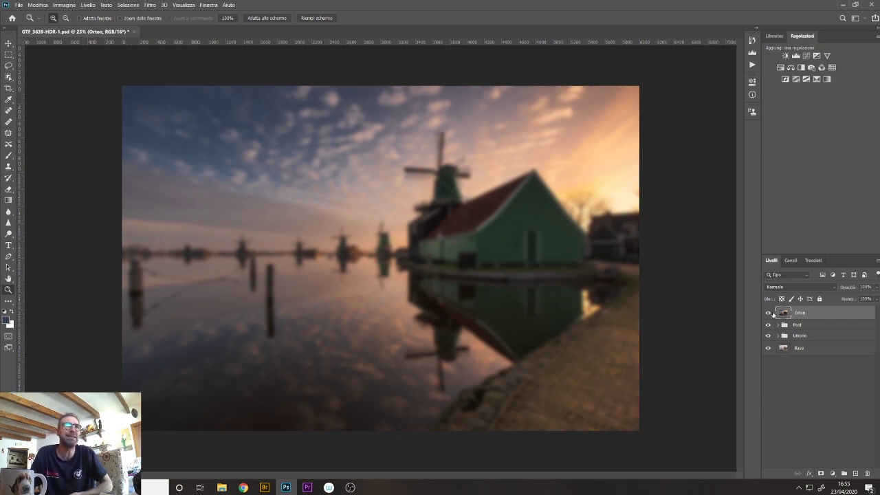
click(768, 313)
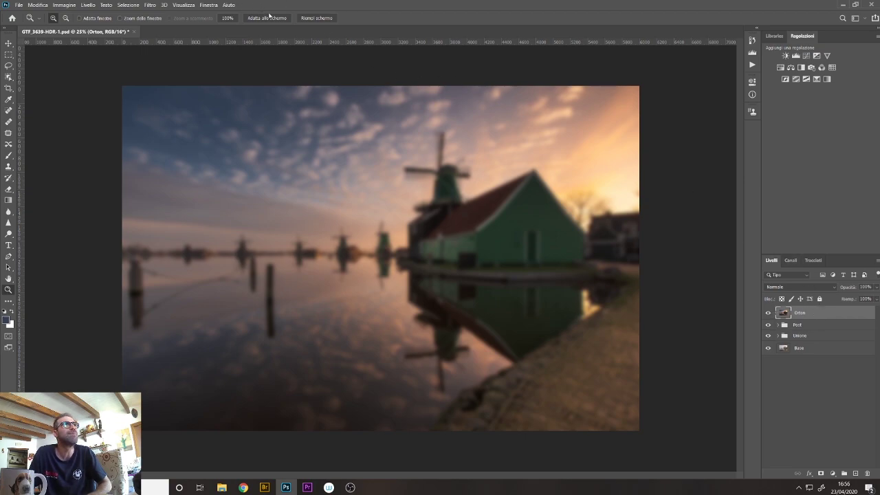
Apply Brightness/Contrast to the Orton layer with brightness (Luminosità) 18 and contrast (Contrasto) 7.
click(64, 5)
mouse_move(72, 25)
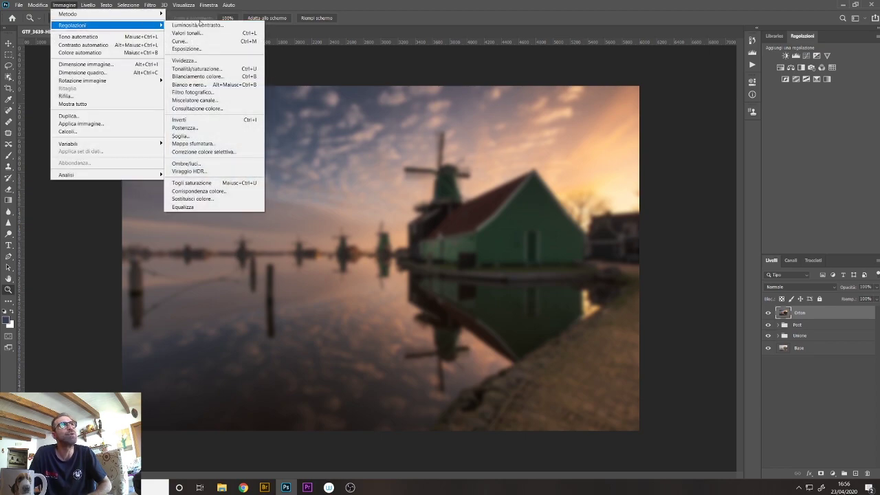
click(204, 27)
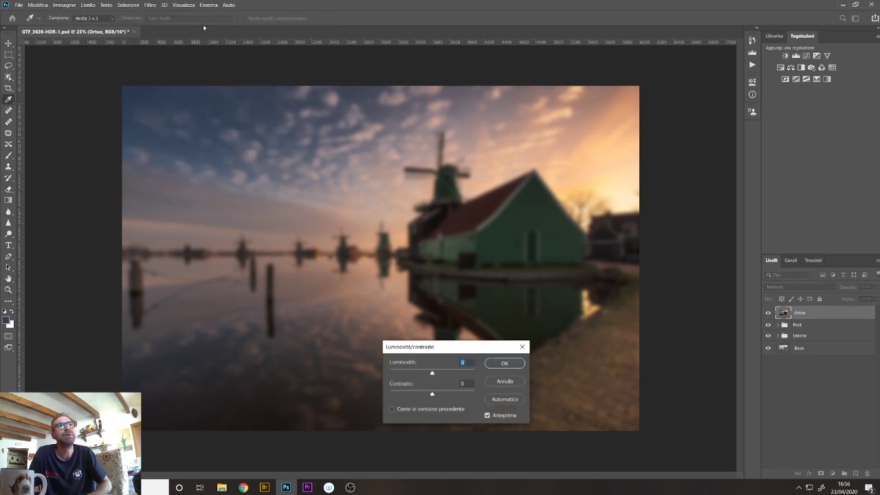
drag(476, 349, 697, 310)
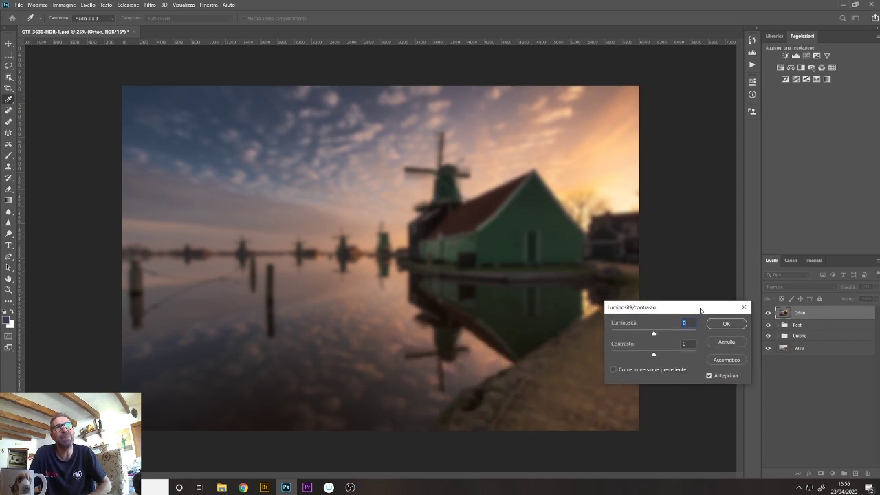
drag(654, 335, 657, 334)
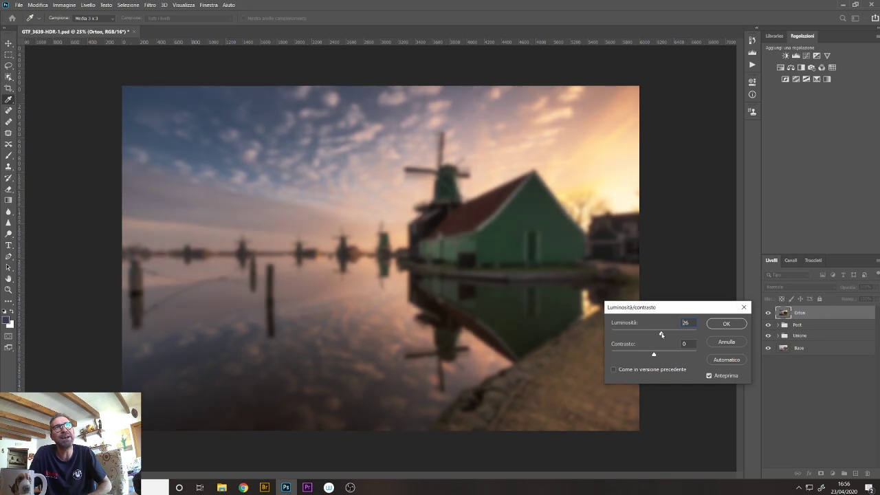
drag(656, 334, 661, 334)
drag(661, 333, 658, 334)
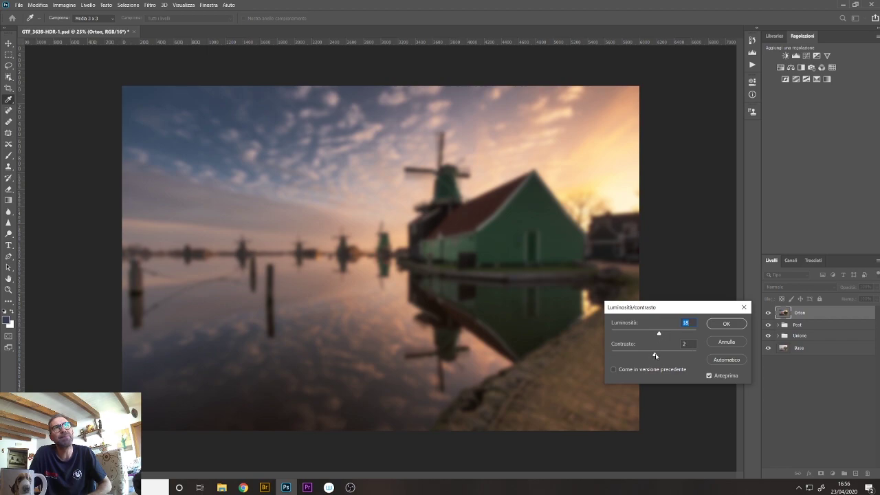
click(654, 354)
drag(655, 354, 658, 334)
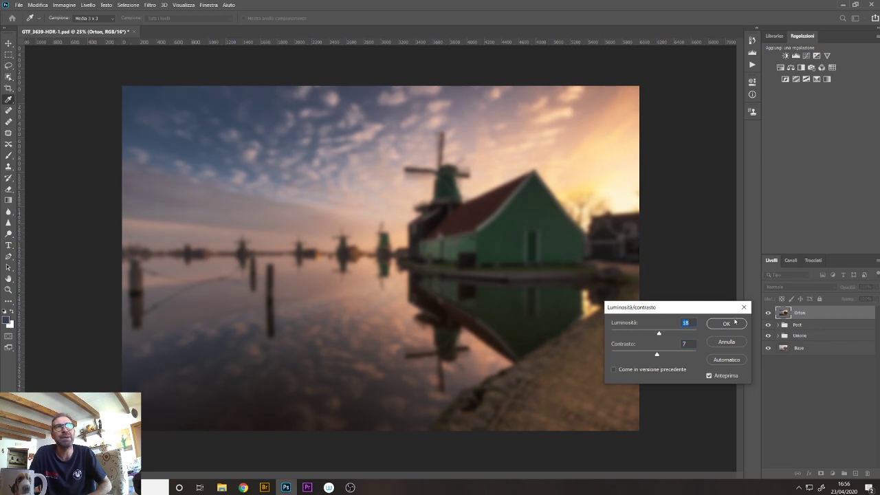
click(657, 354)
click(725, 323)
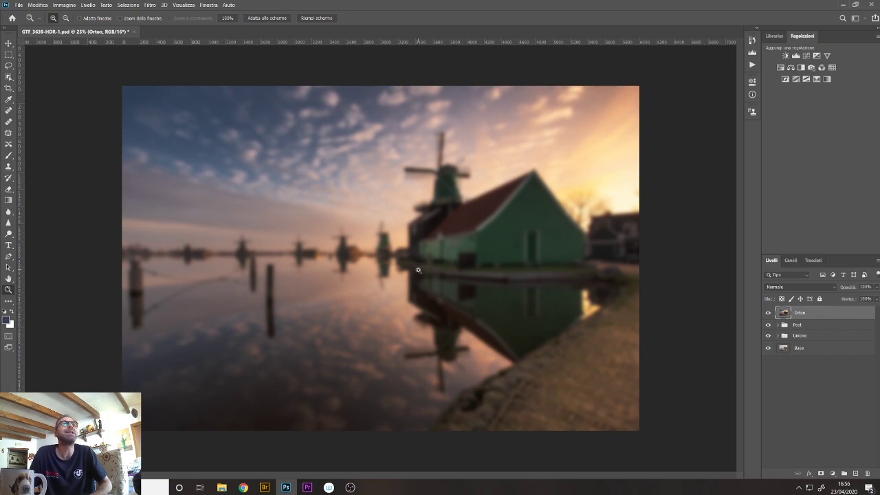
Hide the Orton layer, select the Post group, and show the Channels (Canali) panel.
click(769, 313)
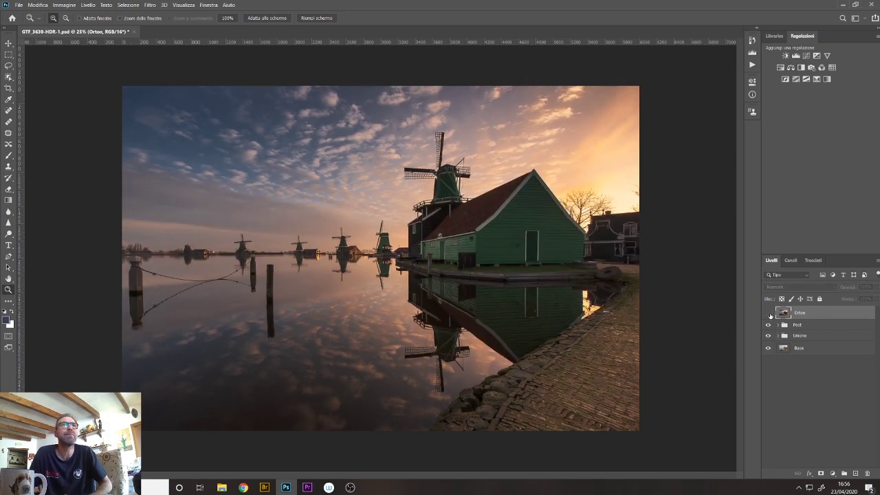
click(768, 313)
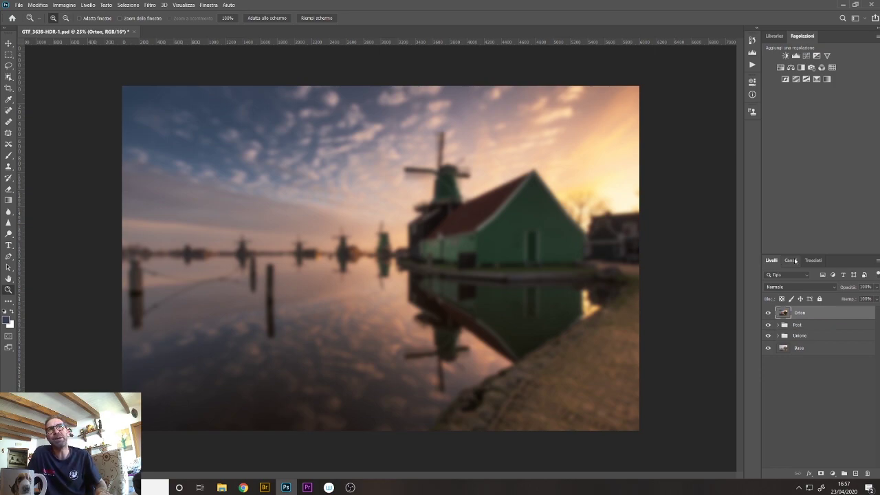
click(769, 313)
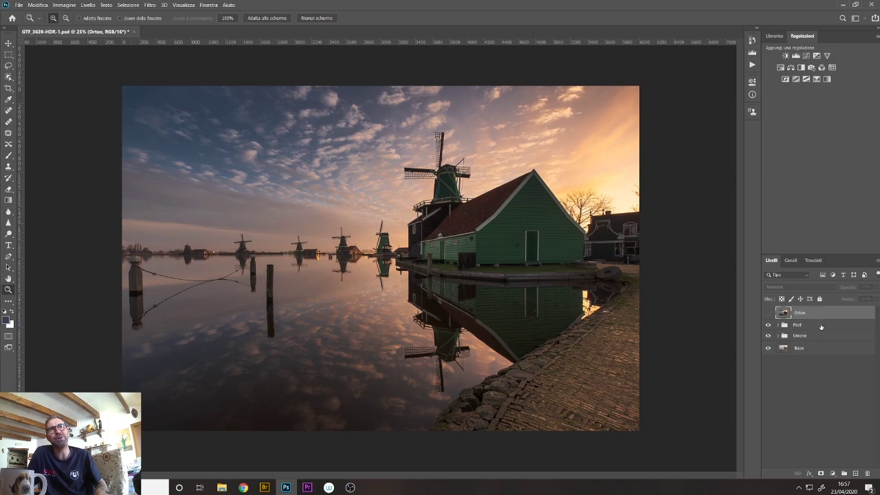
click(820, 326)
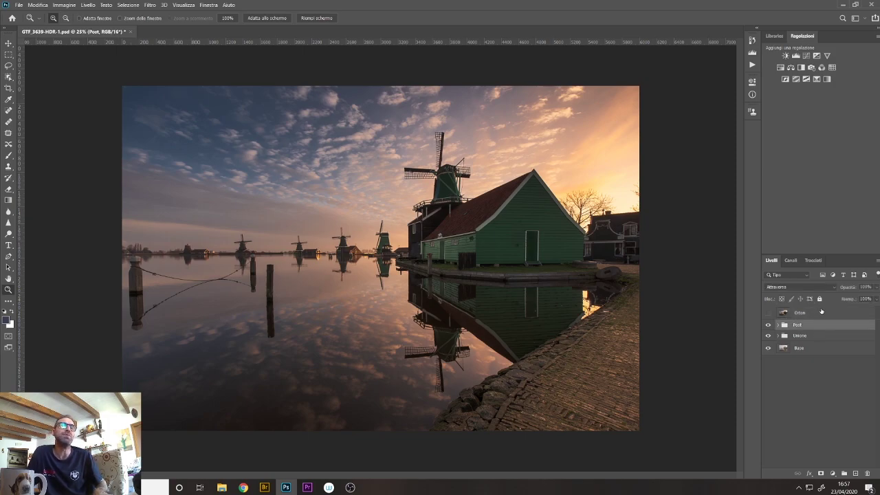
click(790, 261)
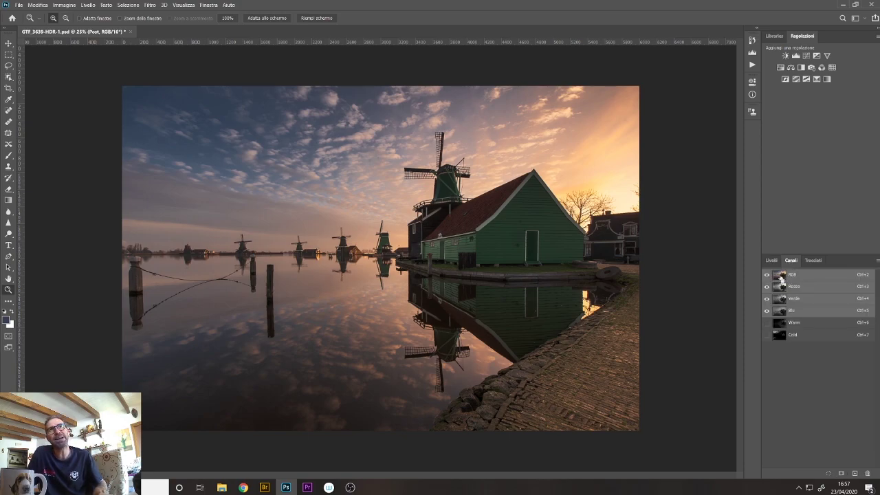
Load the RGB luminosity as a selection, then select the Orton layer in the Layers panel.
ctrl+click(781, 277)
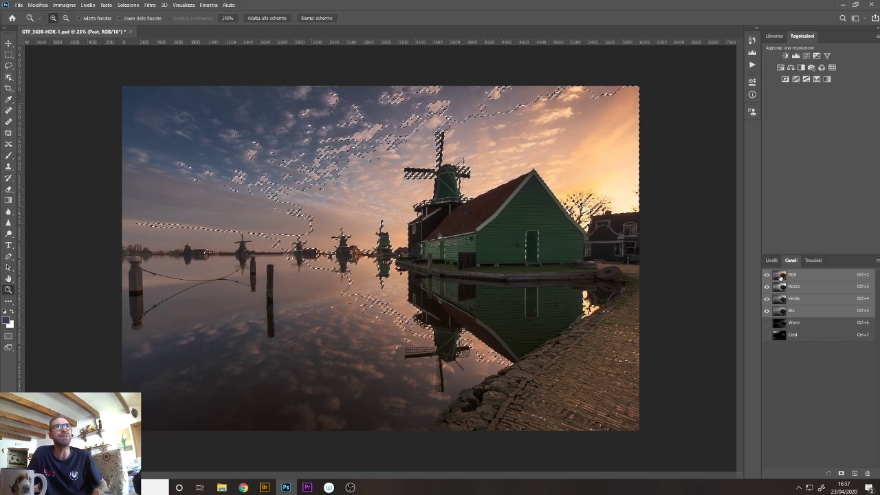
click(772, 262)
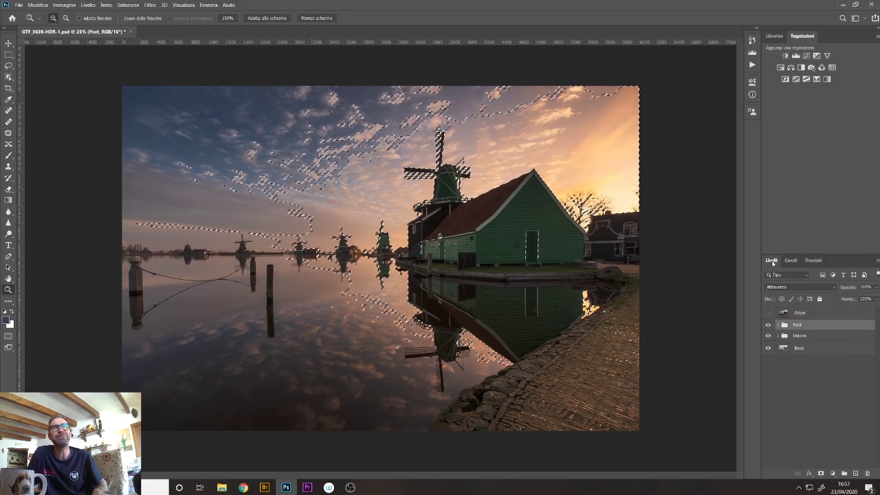
click(805, 314)
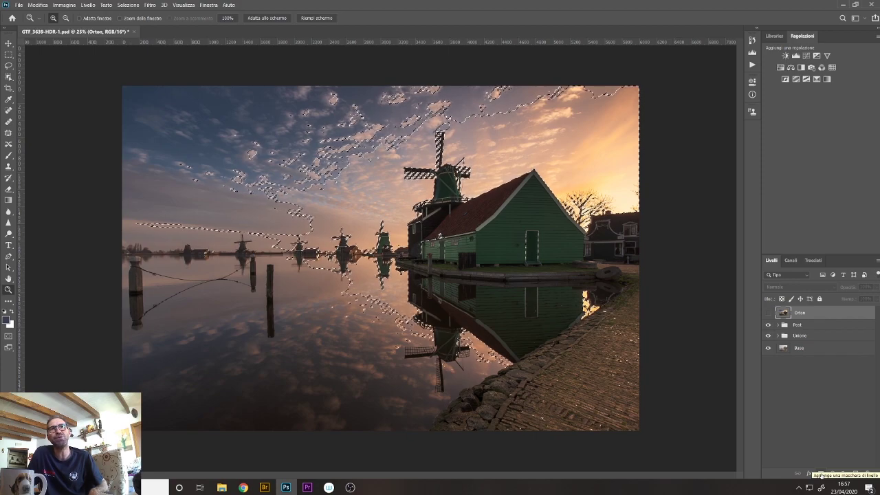
Add a luminosity layer mask to Orton and compare the masked glow on and off.
click(821, 474)
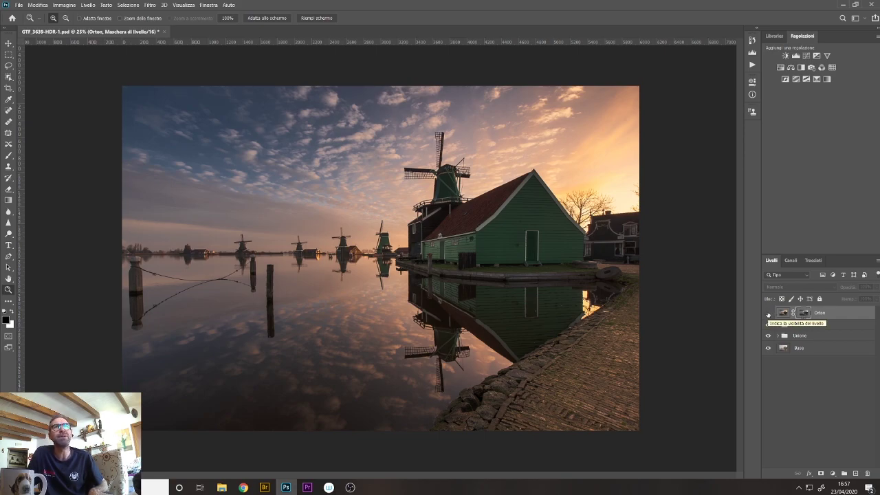
click(767, 313)
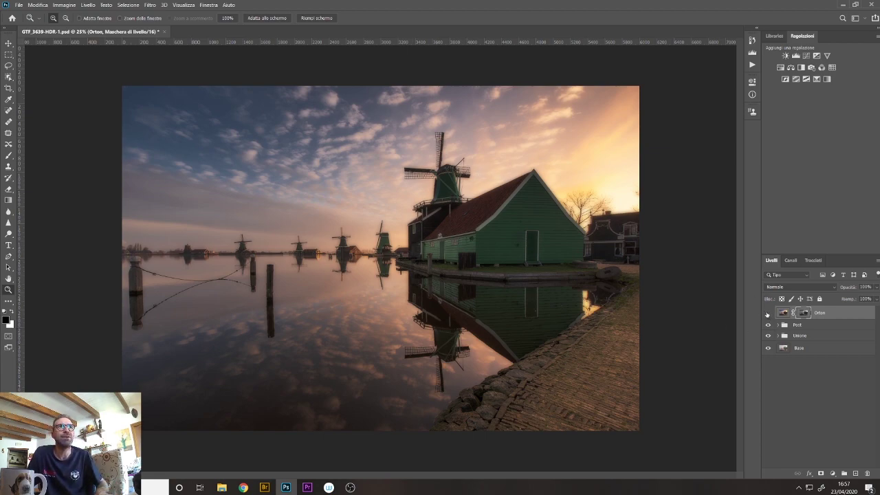
click(767, 313)
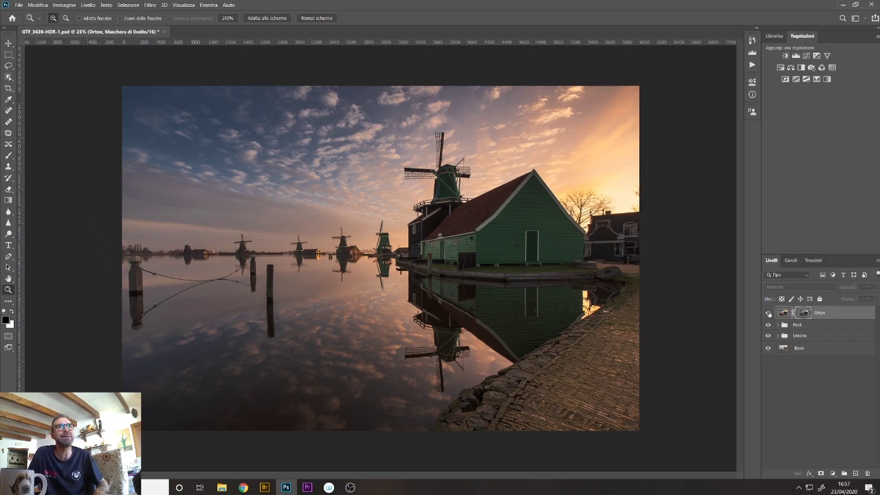
click(768, 313)
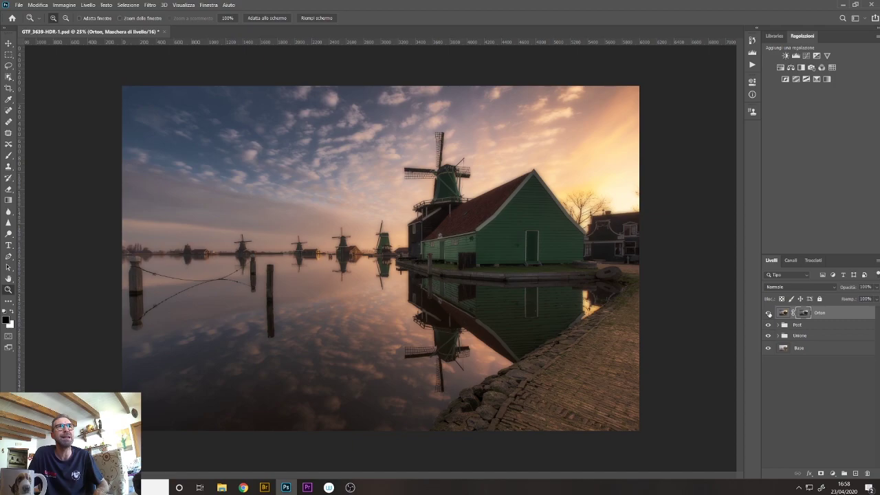
click(584, 158)
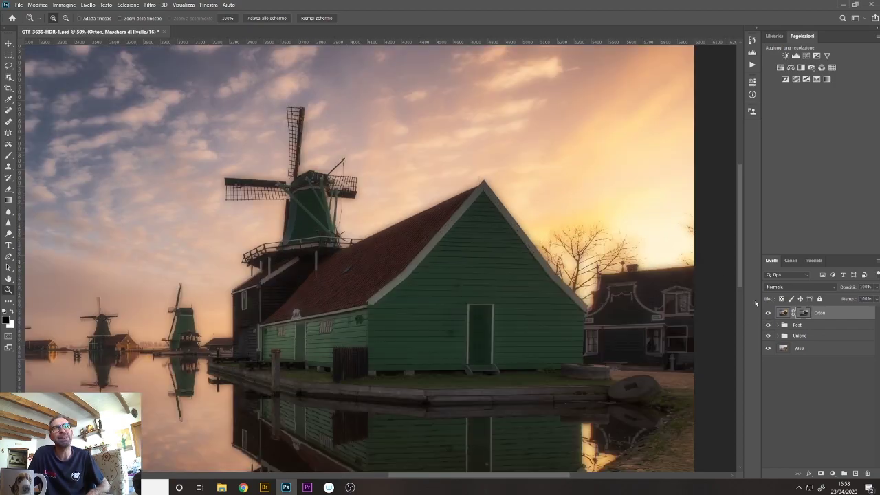
click(768, 313)
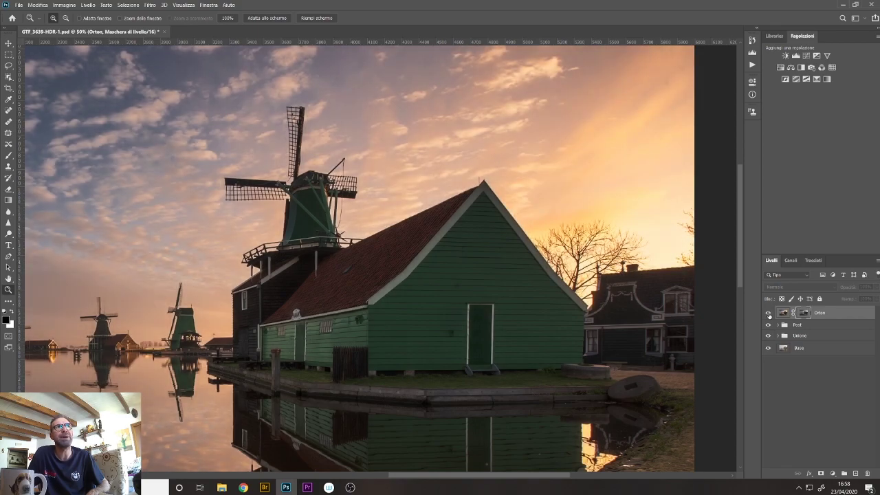
click(767, 313)
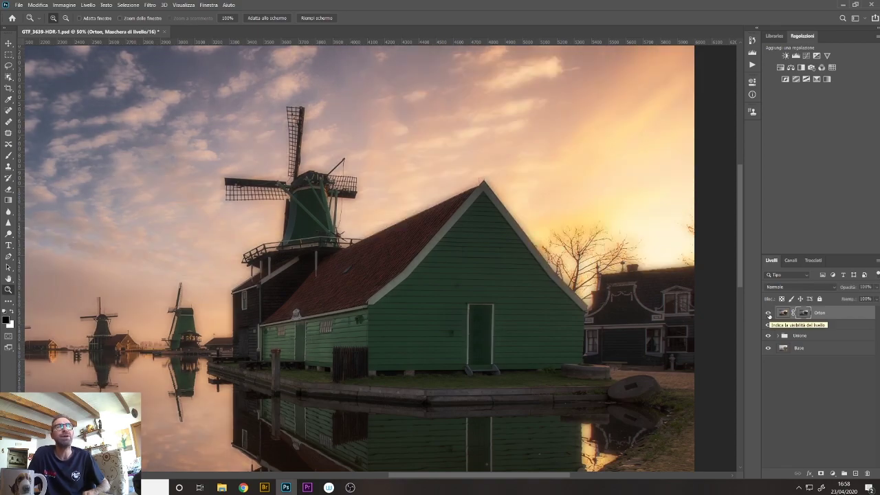
key(ctrl+minus)
key(ctrl+minus)
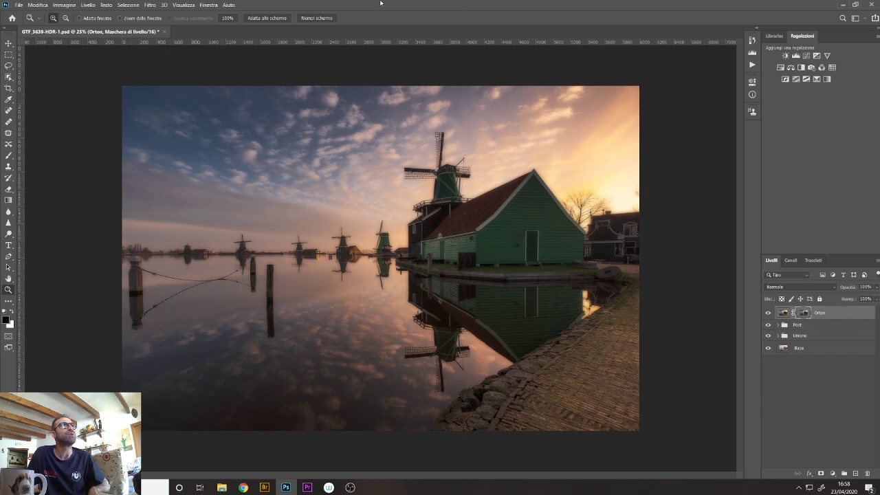
Apply Curves to the Orton mask, bending the curve and raising the black input point.
click(64, 5)
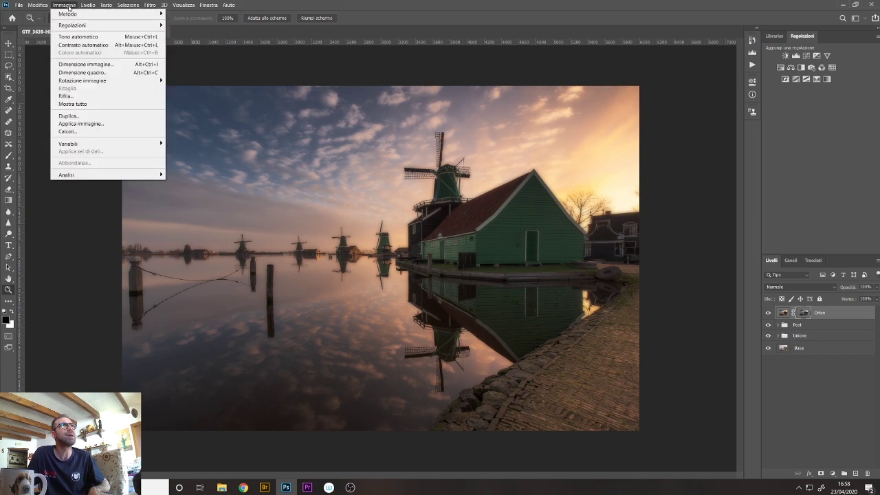
mouse_move(72, 25)
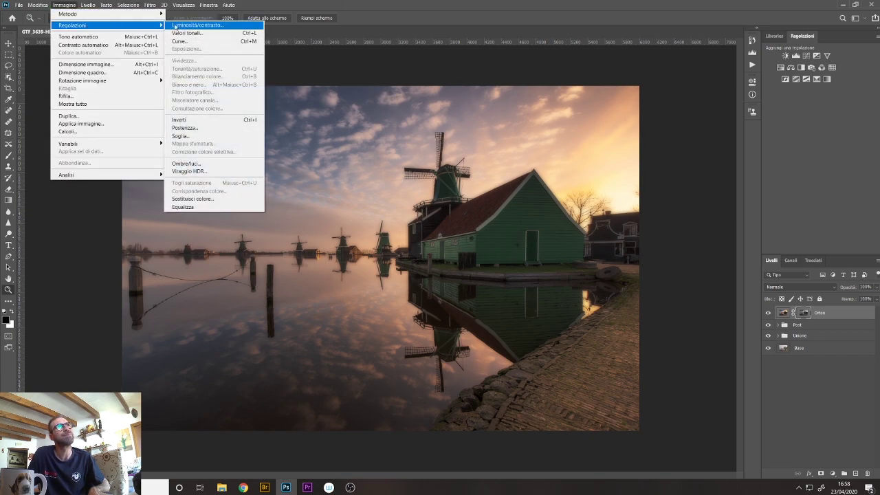
click(180, 41)
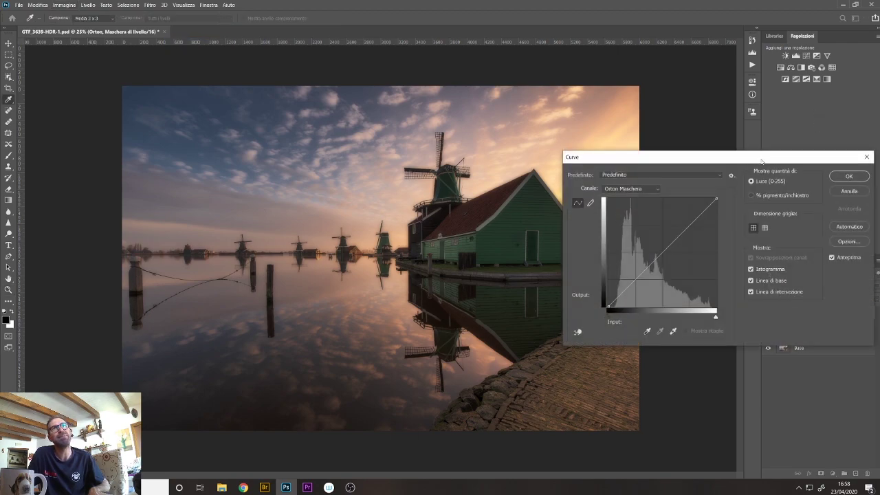
mouse_move(748, 159)
mouse_down()
mouse_move(671, 300)
mouse_move(690, 298)
mouse_move(675, 304)
mouse_up()
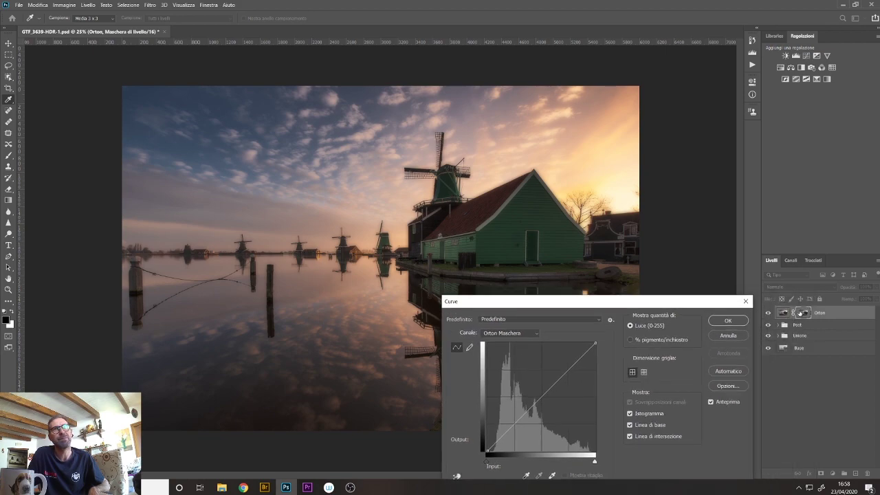
drag(544, 394, 552, 407)
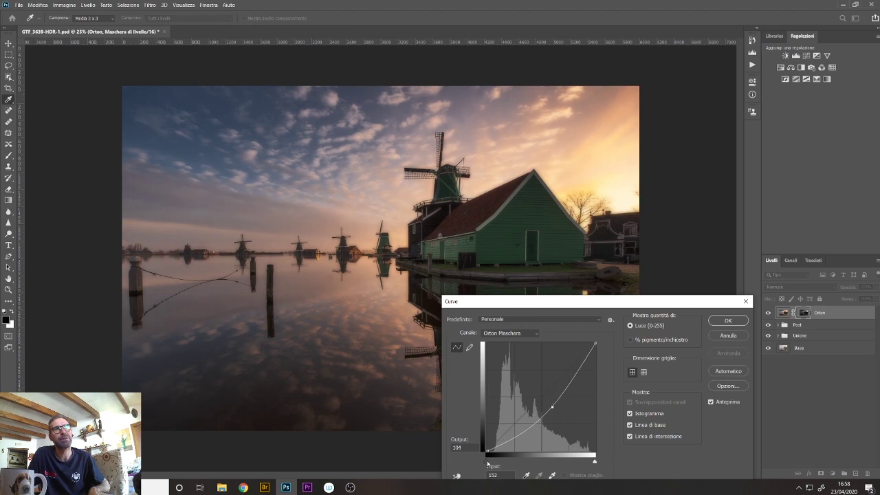
drag(487, 461, 500, 463)
click(727, 320)
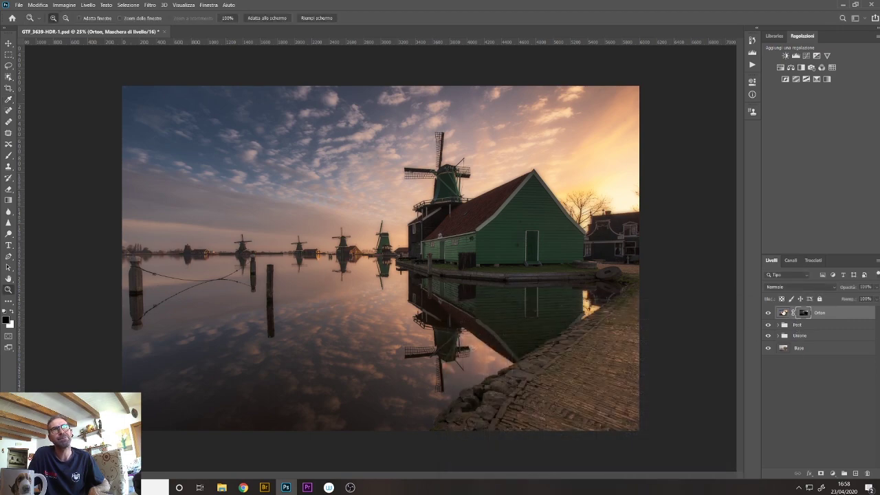
Compare the image with and without the Orton glow, zoomed in on the house gable.
click(767, 314)
click(767, 313)
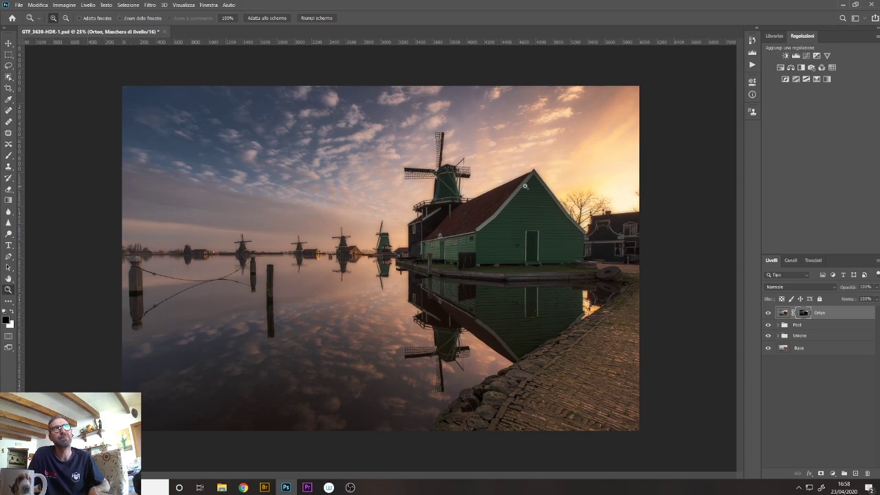
click(510, 187)
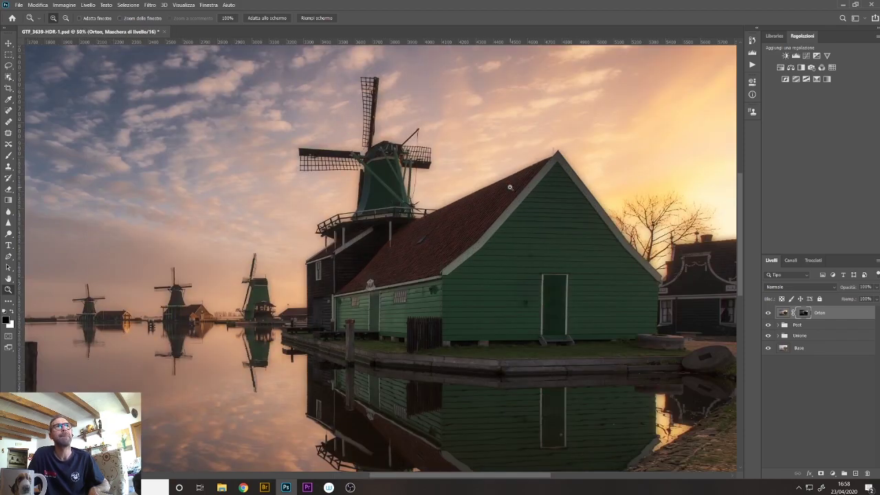
right_click(512, 190)
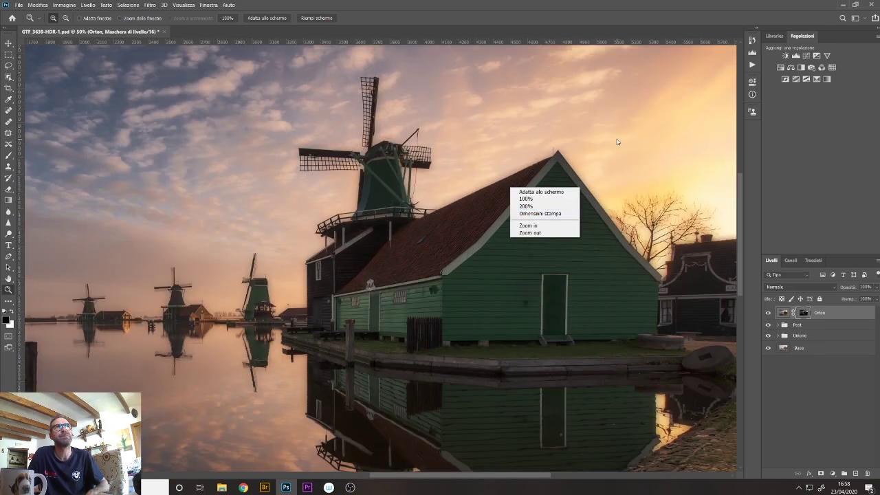
click(486, 281)
drag(477, 284, 464, 262)
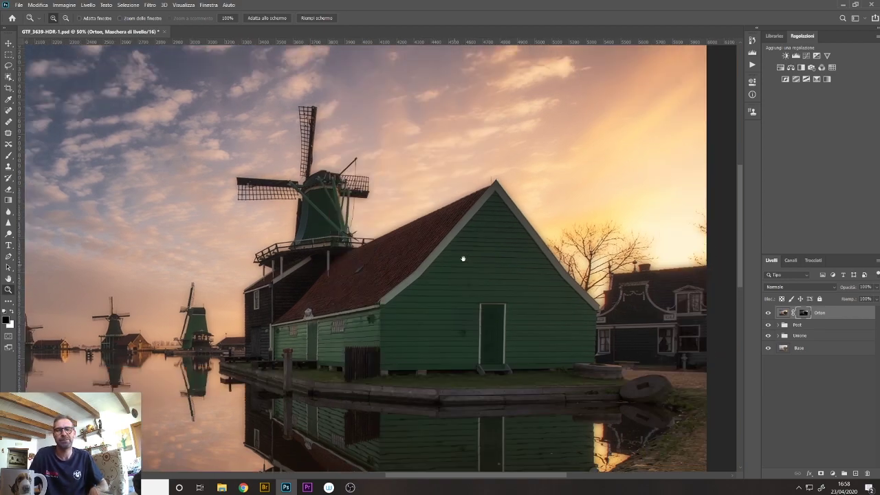
key(ctrl+minus)
key(ctrl+minus)
key(ctrl+minus)
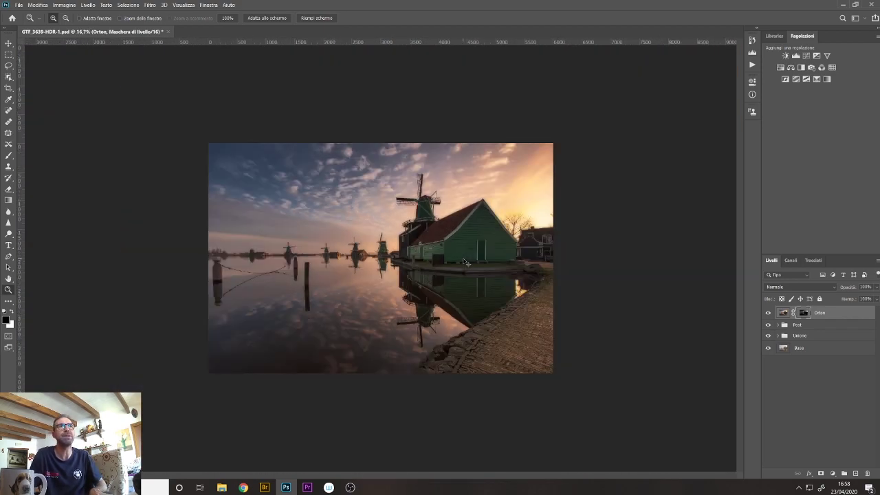
Compare the glow again close up on the distant windmills, then zoom back out.
click(768, 313)
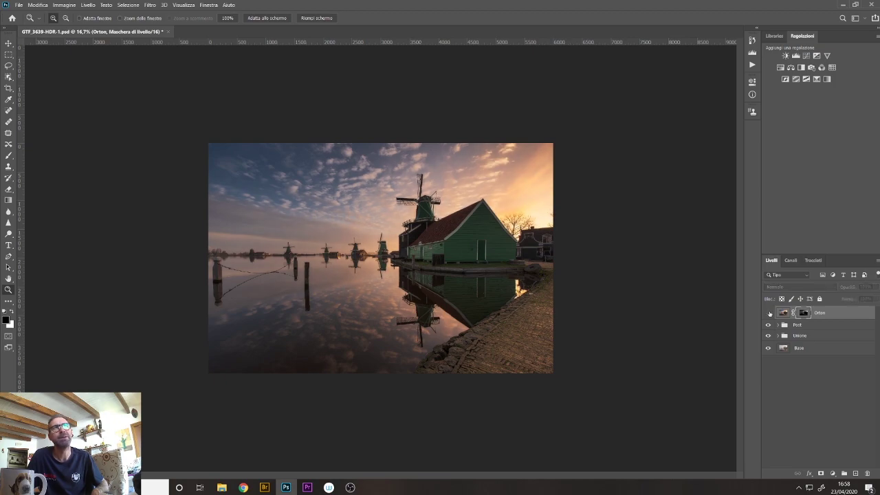
key(ctrl+plus)
key(ctrl+plus)
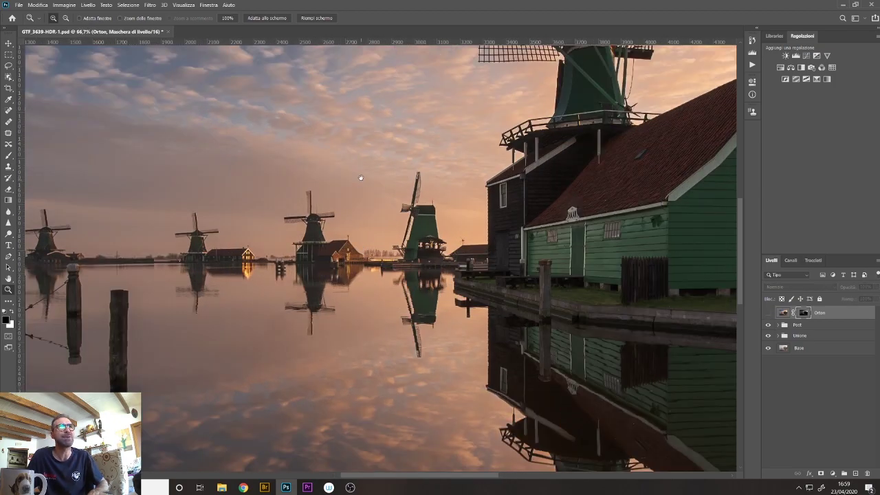
double_click(323, 255)
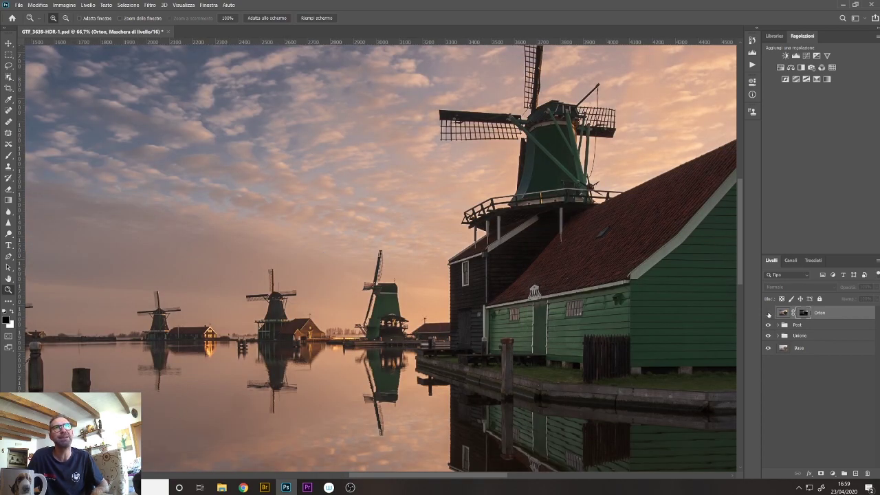
click(768, 313)
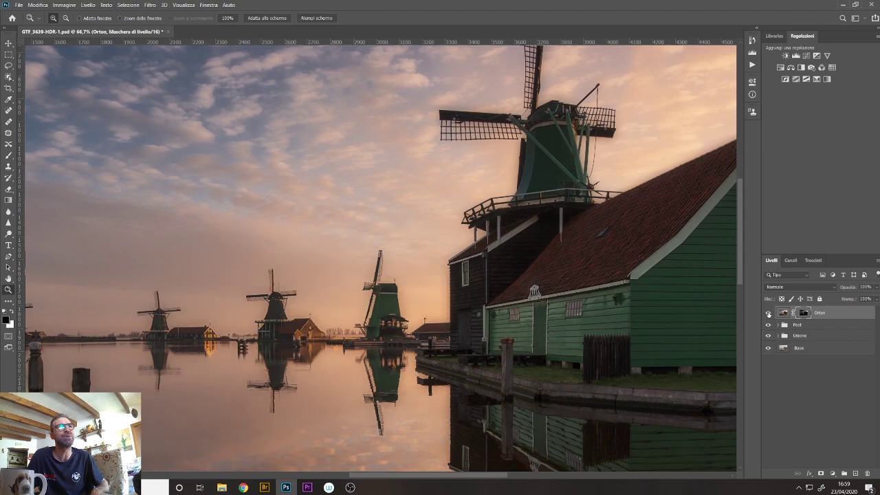
key(ctrl+minus)
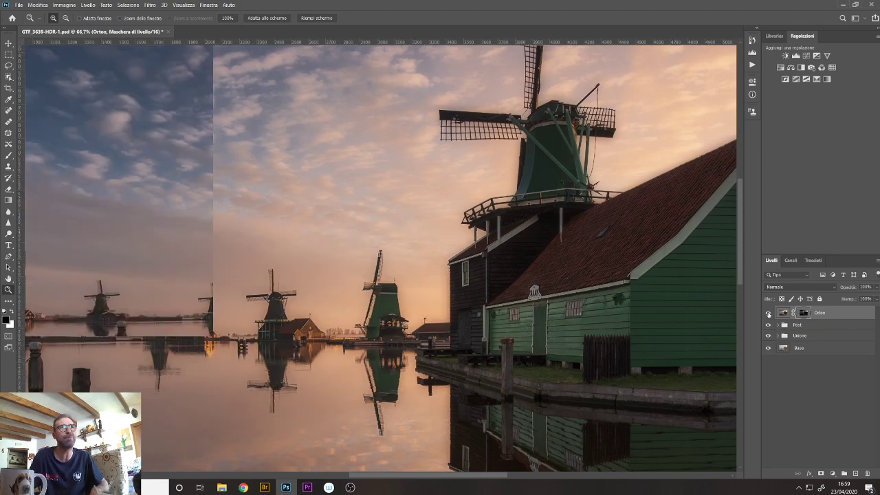
key(ctrl+minus)
key(ctrl+minus)
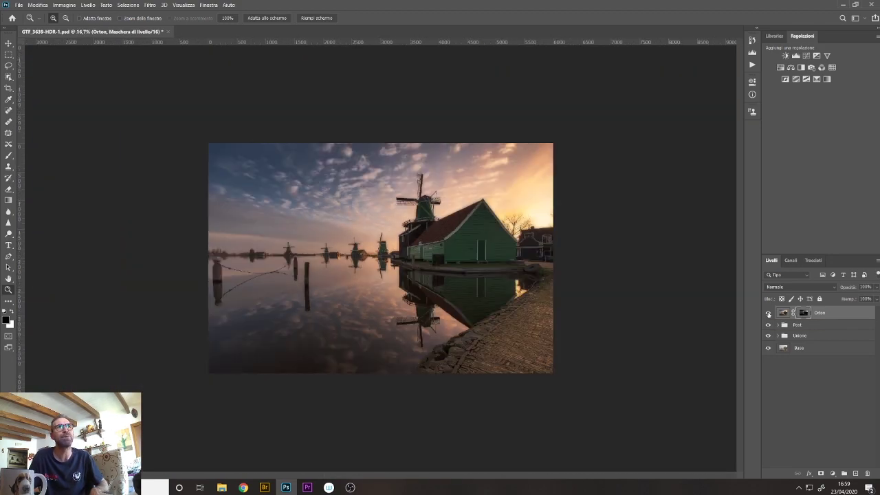
key(ctrl+plus)
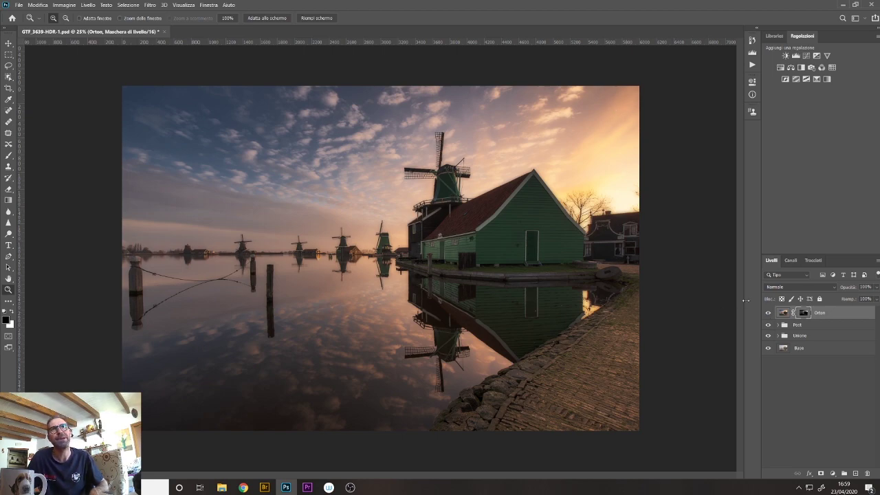
Lower the Orton layer's opacity to 50% after a final on/off comparison.
click(768, 313)
click(768, 313)
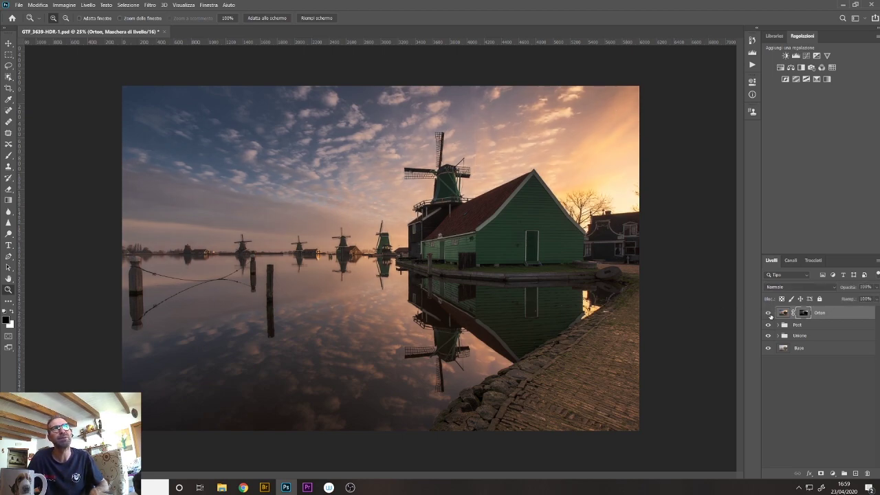
click(876, 288)
drag(876, 298, 857, 298)
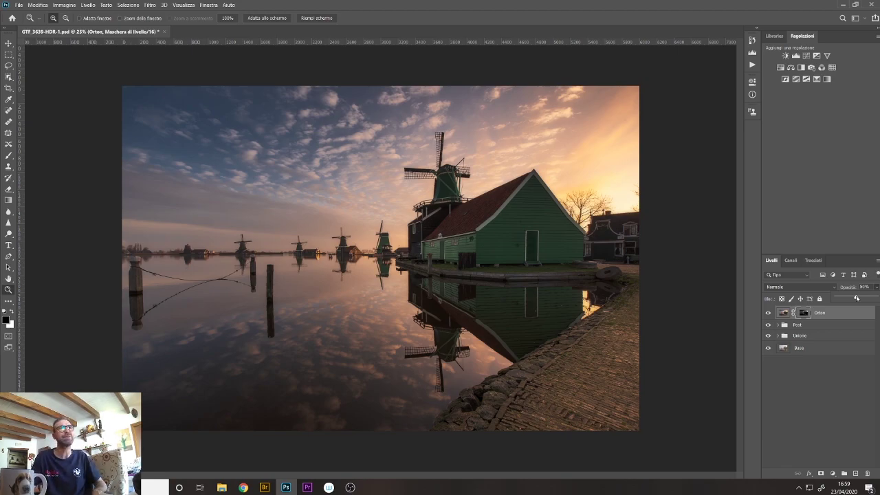
Compare the glow on and off, then raise the Orton opacity to about 60%.
key(ctrl+minus)
key(ctrl+minus)
key(ctrl+plus)
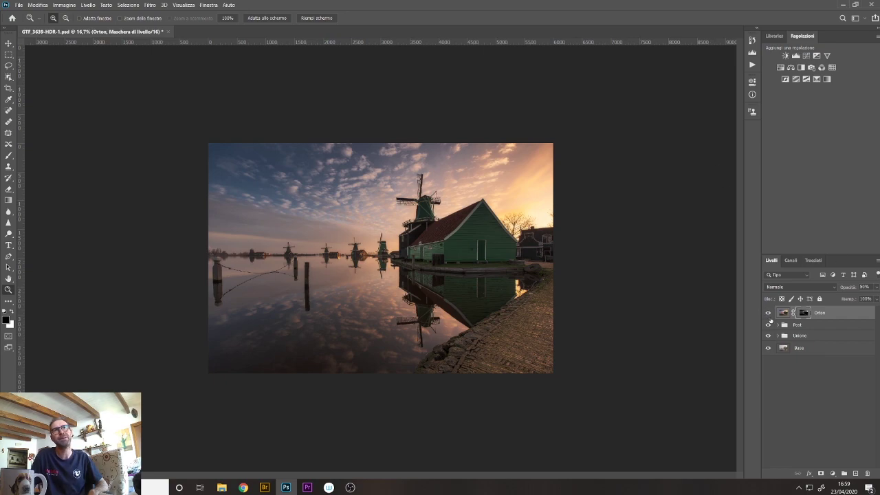
click(769, 313)
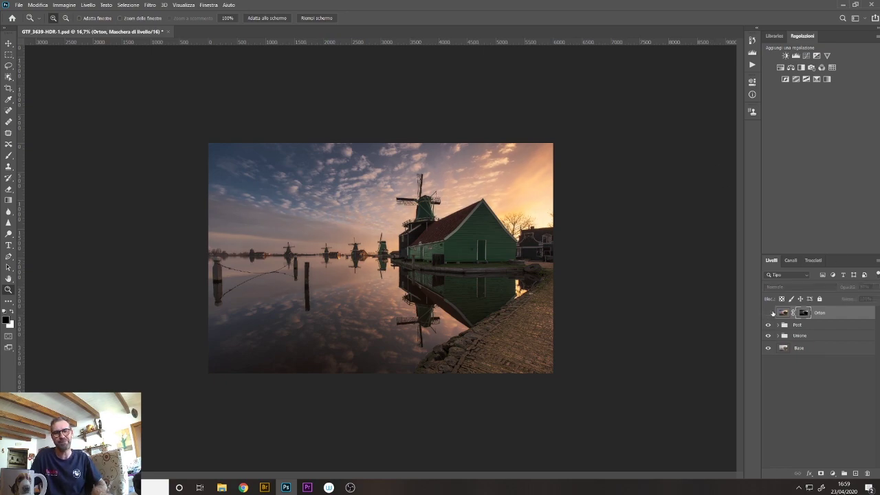
key(ctrl+plus)
key(ctrl+plus)
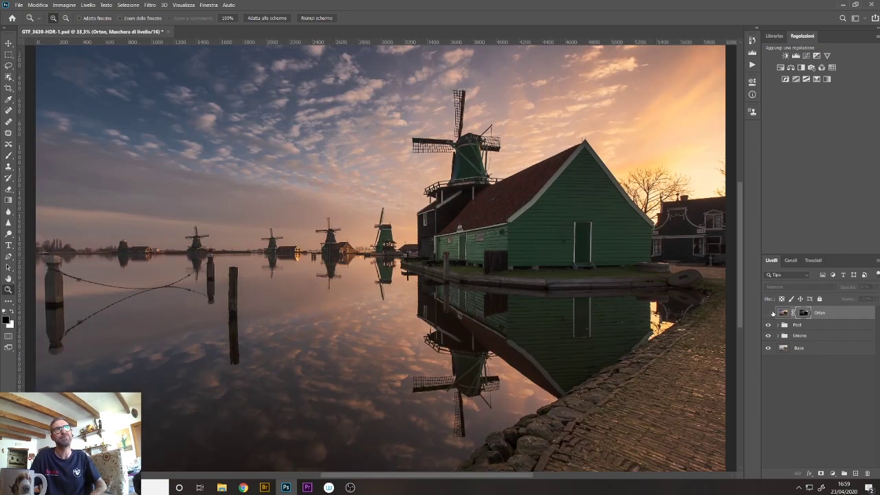
click(768, 314)
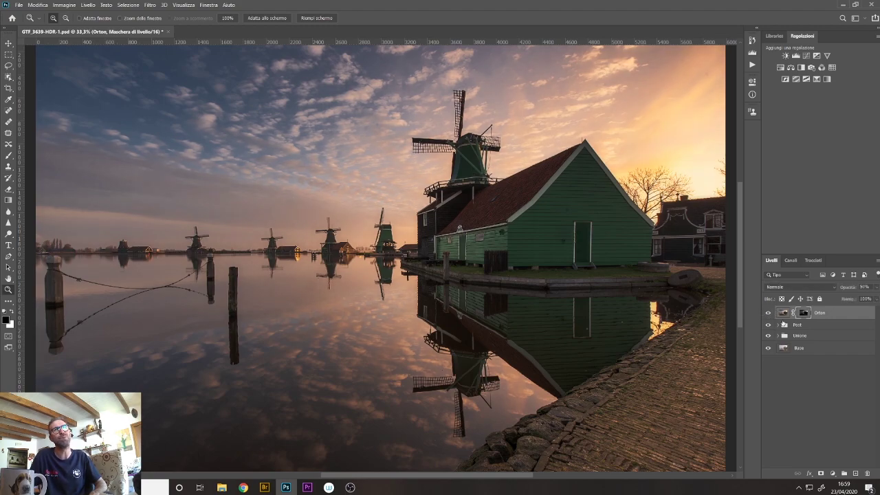
click(876, 288)
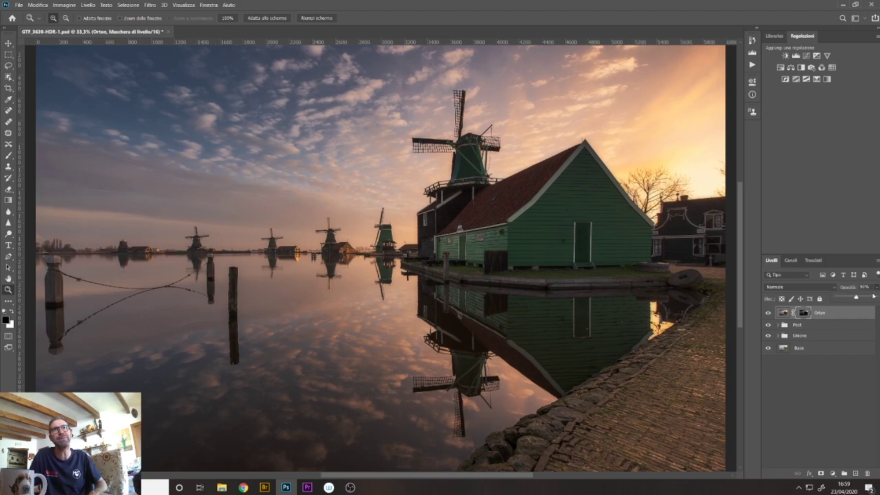
drag(855, 298, 860, 298)
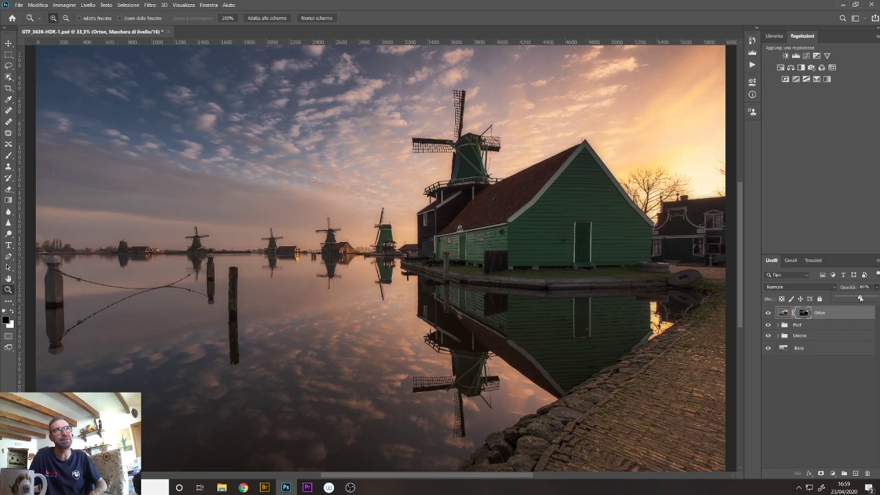
key(ctrl+minus)
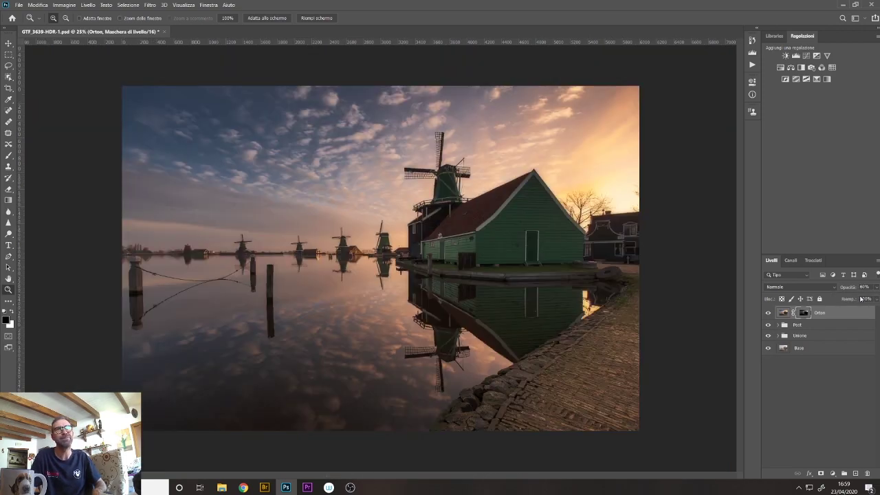
key(ctrl+minus)
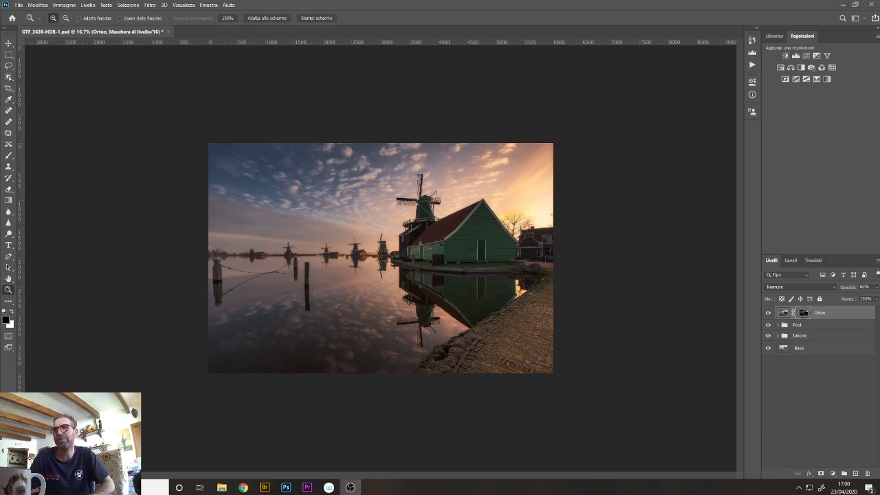